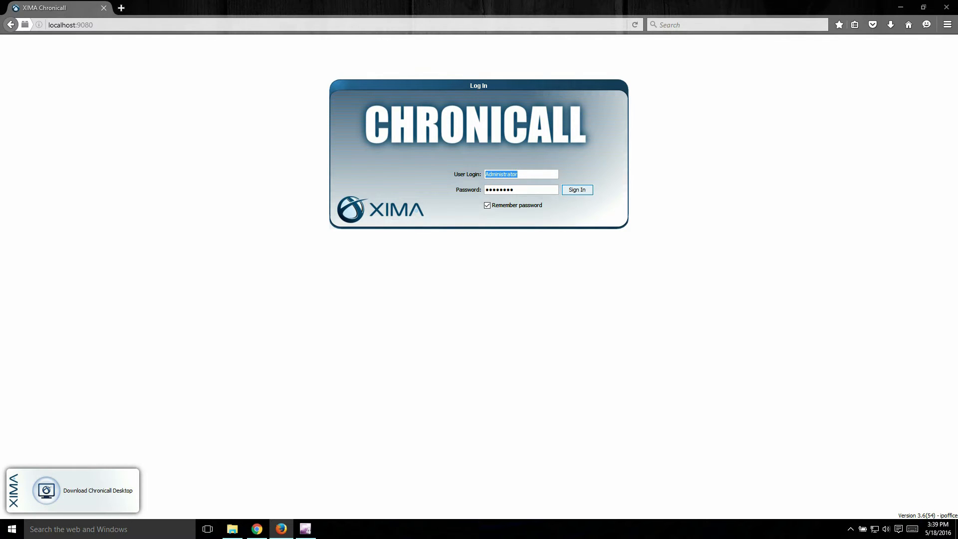
Open the Chronicall Desktop download page from the Chronicall login page
drag(94, 25, 47, 26)
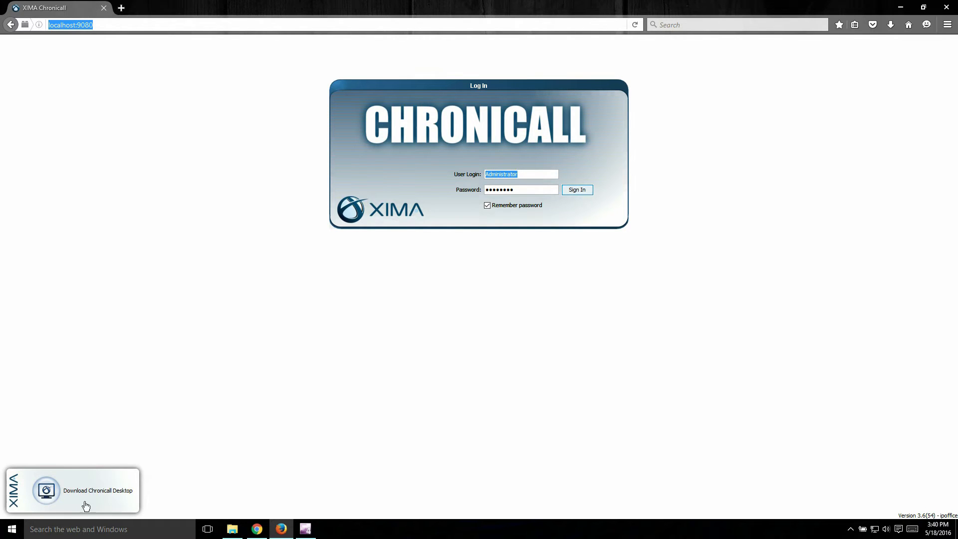
click(130, 491)
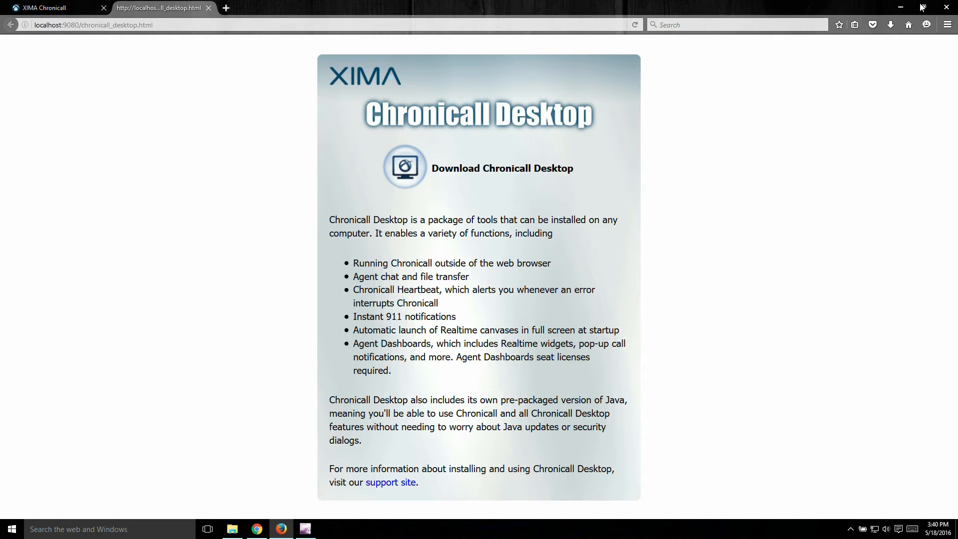
Switch to the Windows desktop, trigger a demo emergency alert from Chronicall Desktop in the system tray, and acknowledge the notification
click(901, 7)
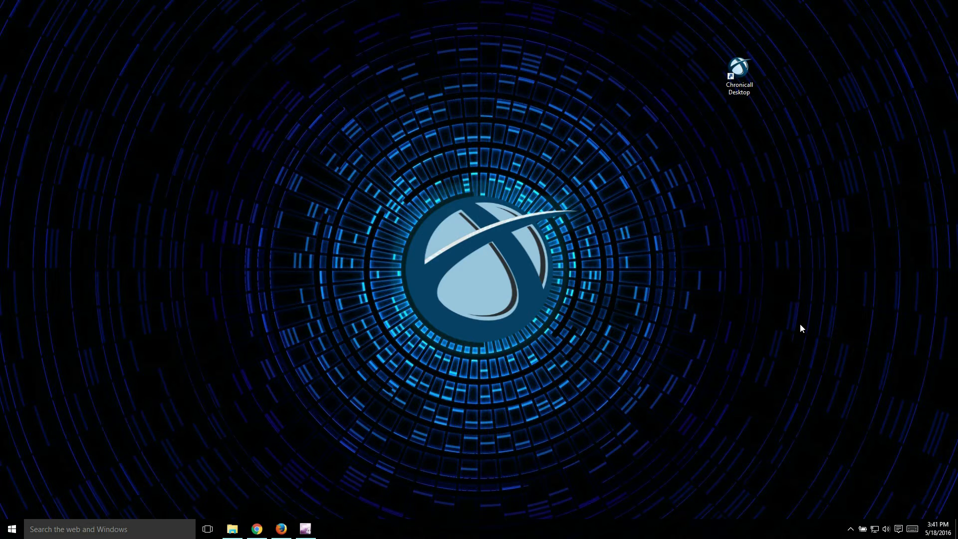
click(851, 529)
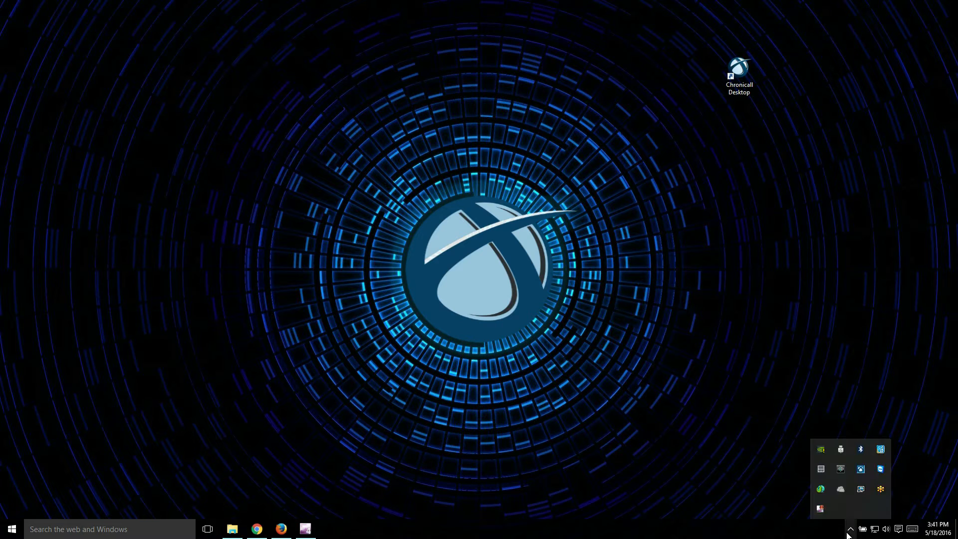
right_click(863, 475)
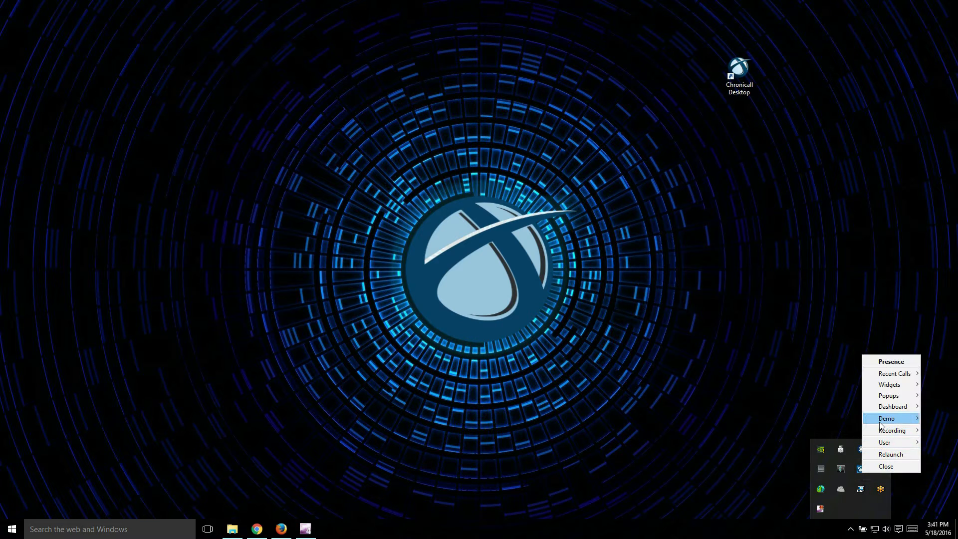
mouse_move(886, 418)
click(832, 497)
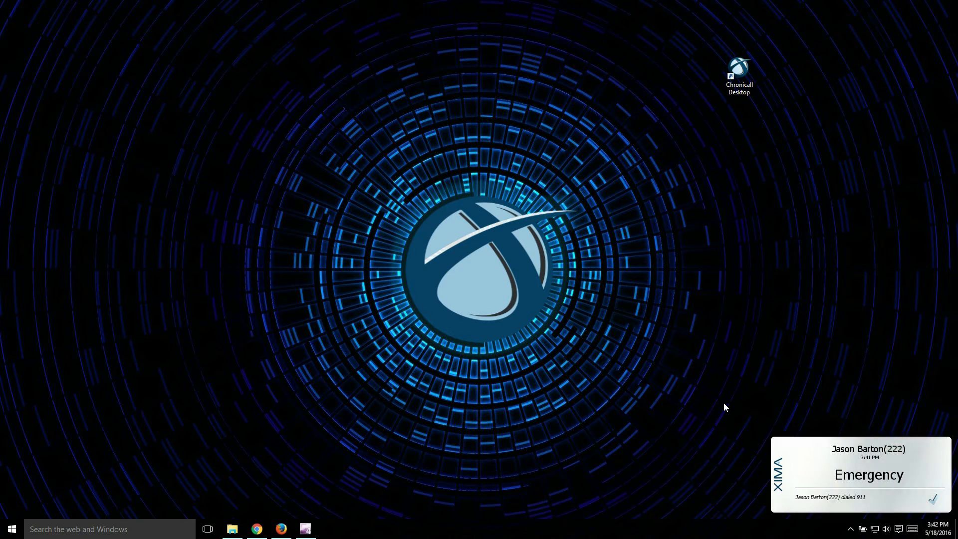
click(931, 499)
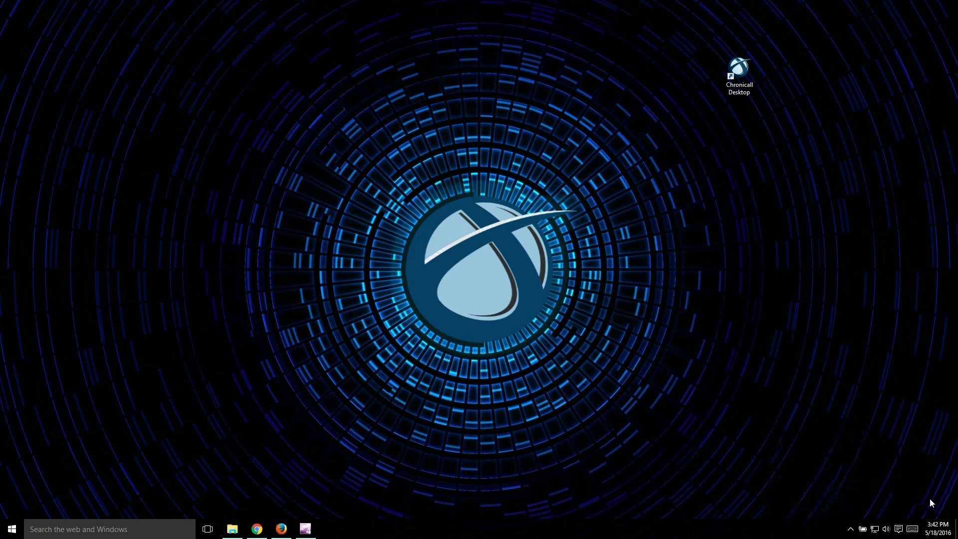
Close the Chronicall Desktop page in Firefox and sign in to Chronicall with the saved Administrator login
click(282, 528)
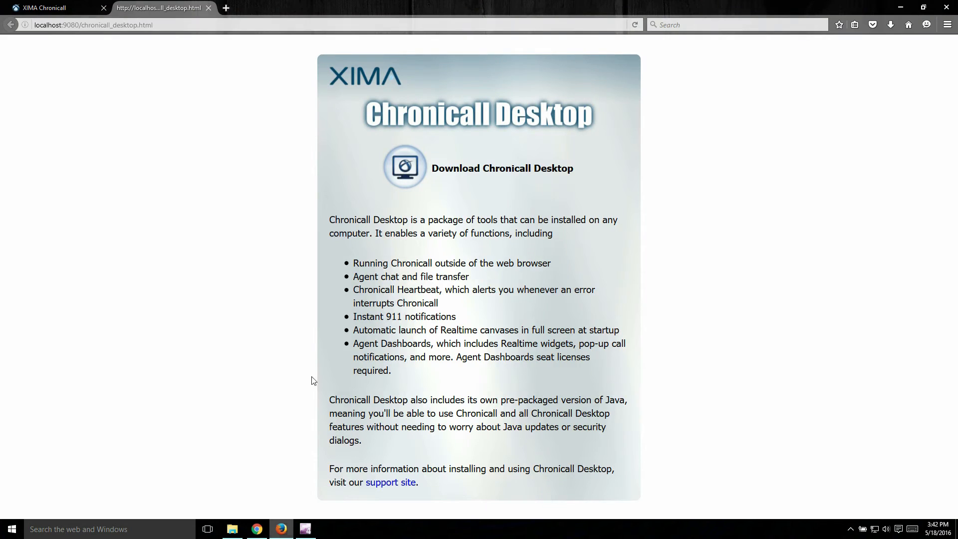
click(209, 8)
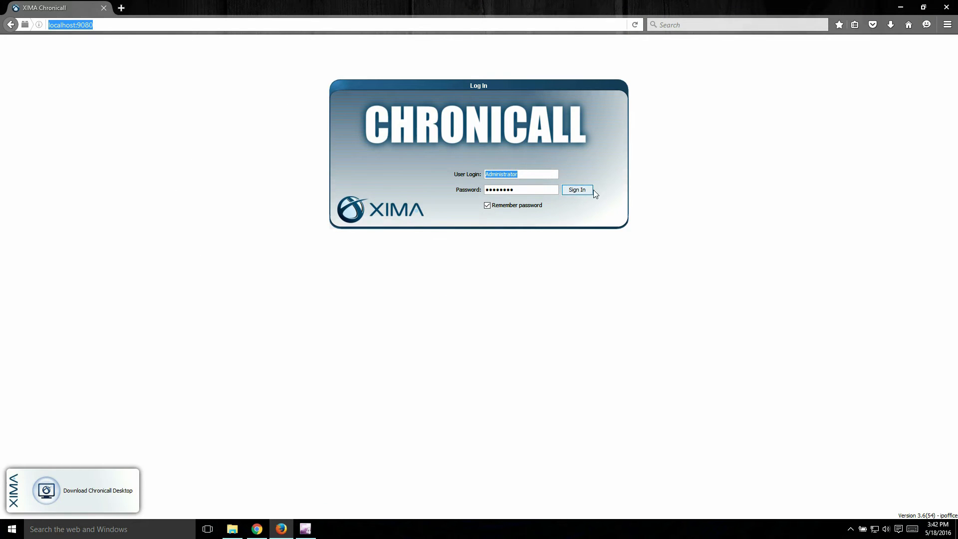
click(578, 191)
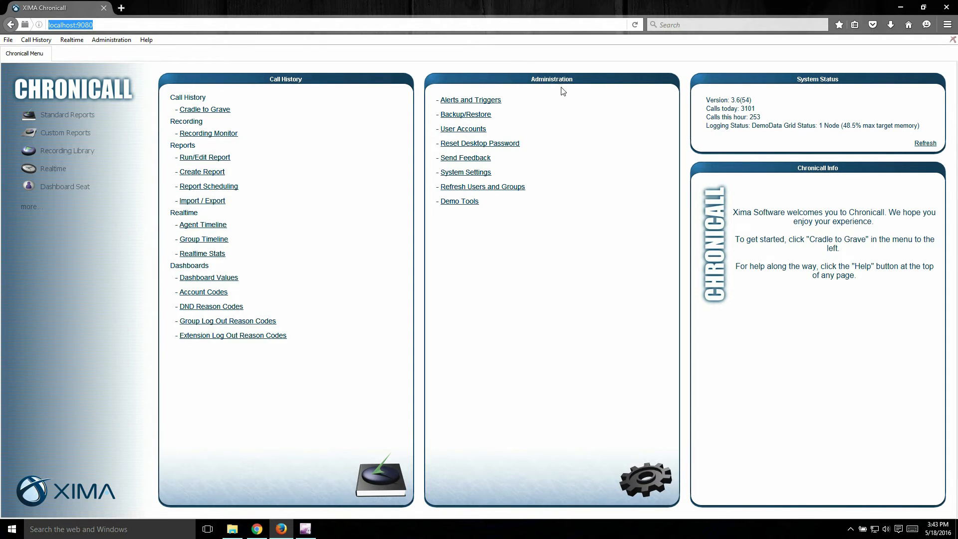
Open the Emergency Numbers list in the Basic Settings section of System Settings
click(482, 174)
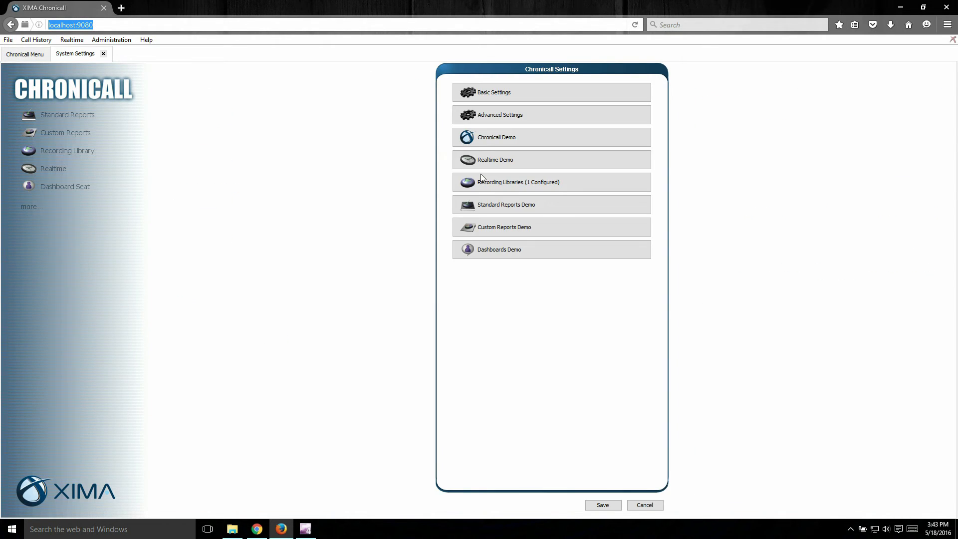
click(496, 97)
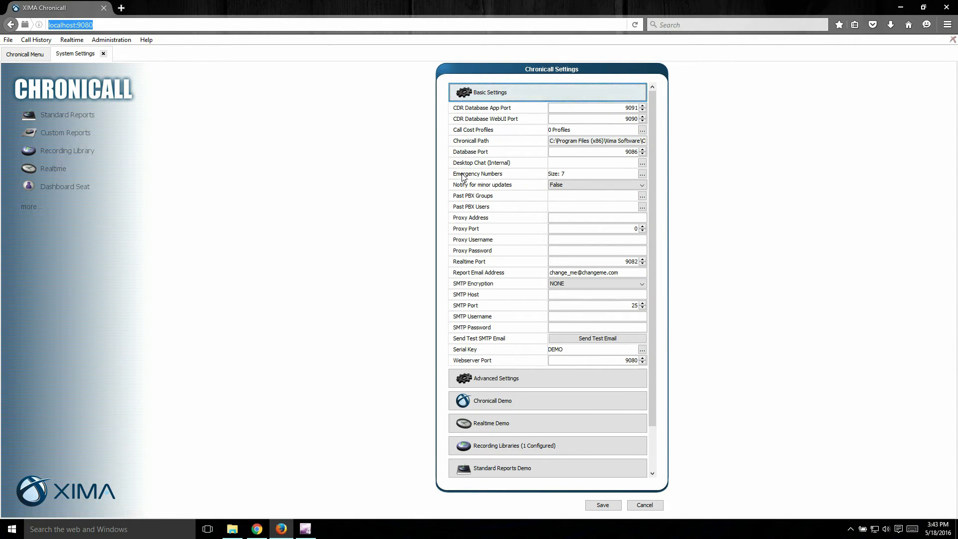
click(643, 175)
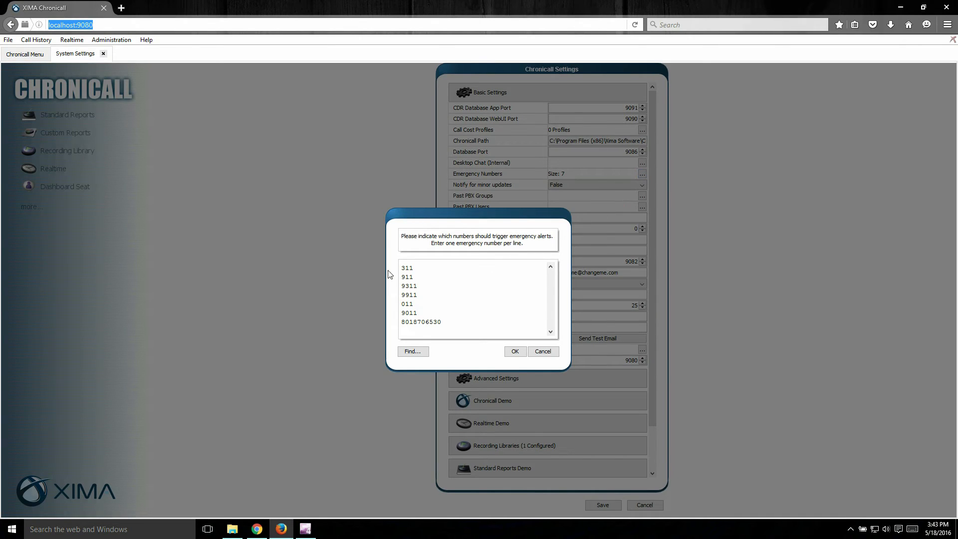
Review the emergency numbers, add an empty line after the last entry, and save the system settings
drag(402, 266, 426, 292)
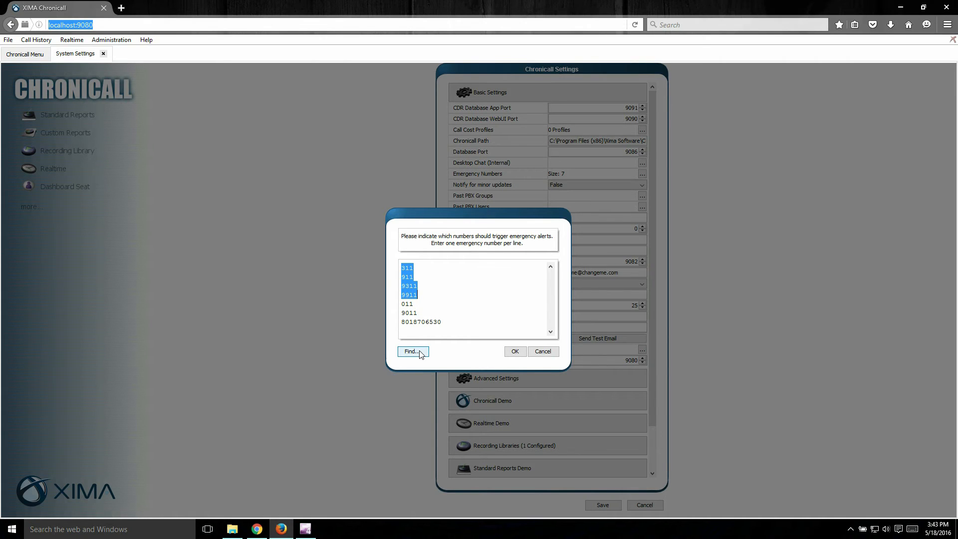
click(428, 317)
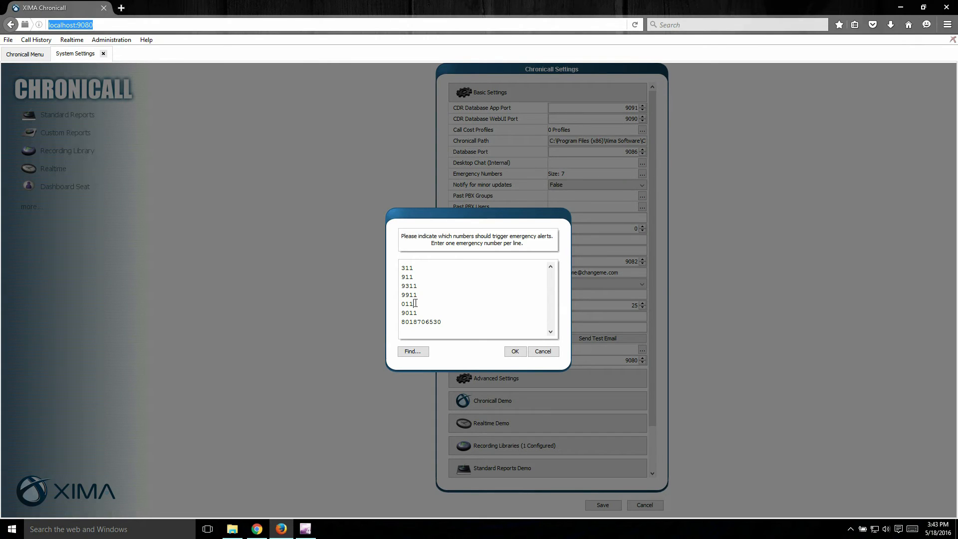
double_click(416, 304)
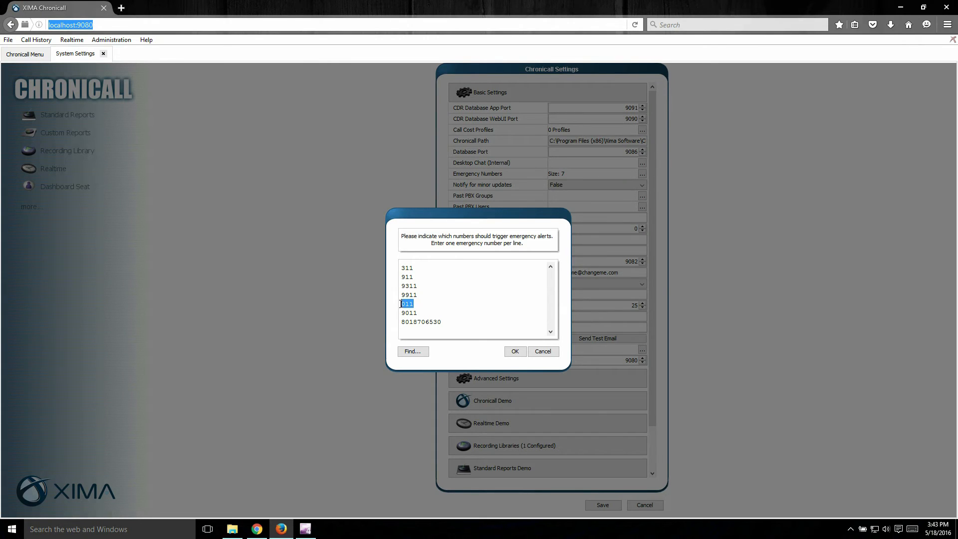
drag(447, 326, 396, 332)
click(452, 326)
key(Return)
click(515, 351)
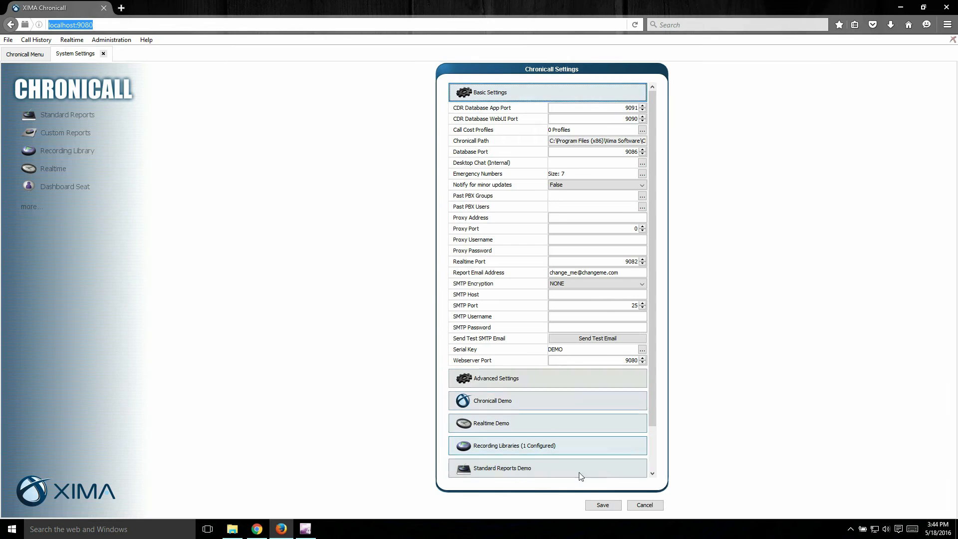
click(605, 505)
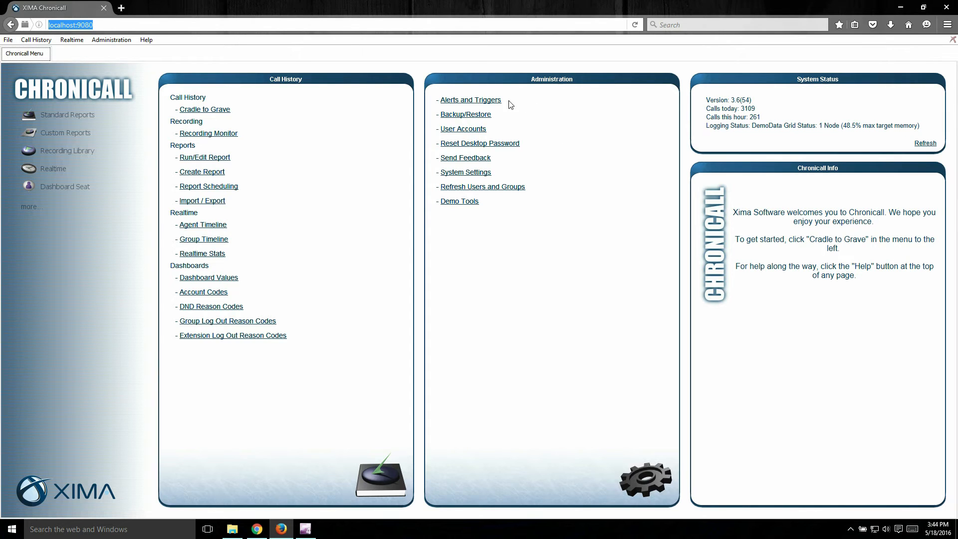
In the Emergency Call standard trigger, clear the existing email recipients and deselect All Users for desktop notification
click(481, 102)
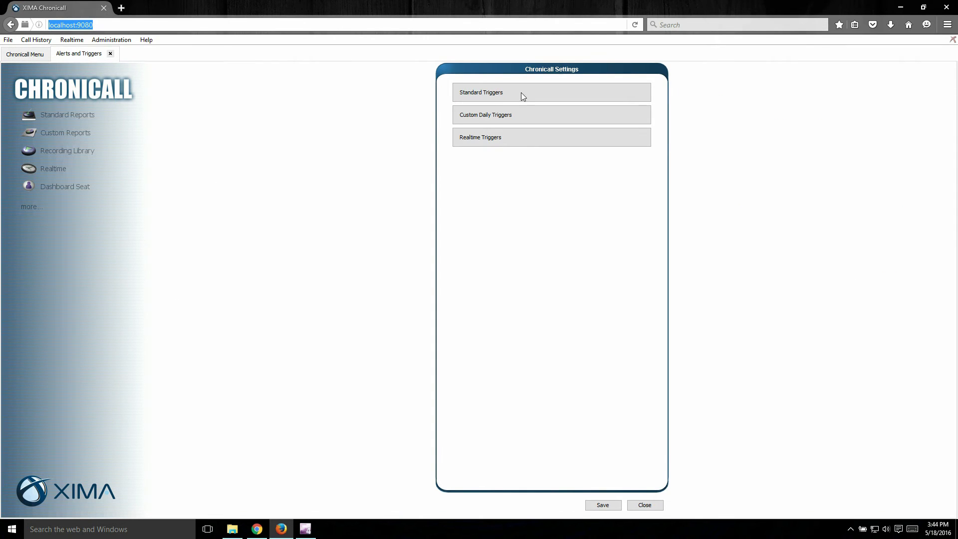
click(499, 92)
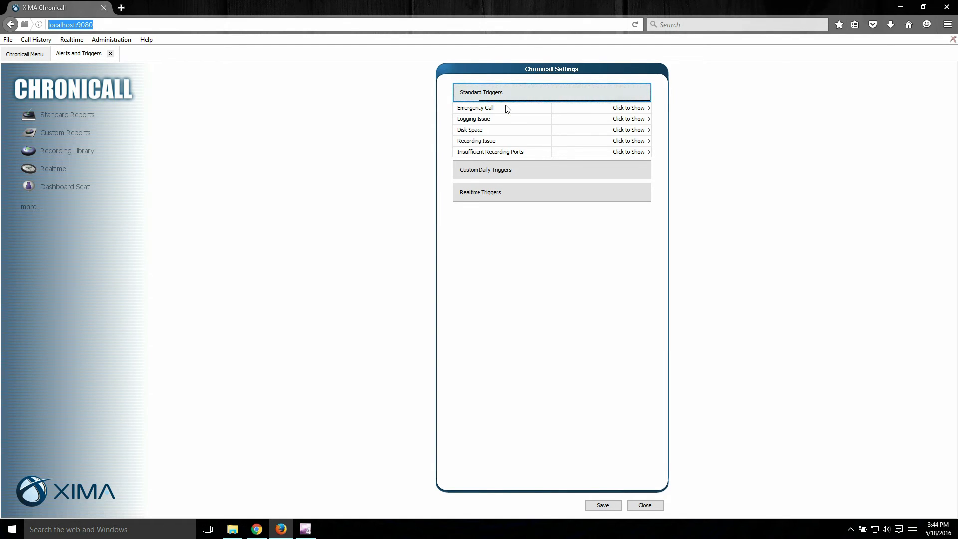
click(633, 112)
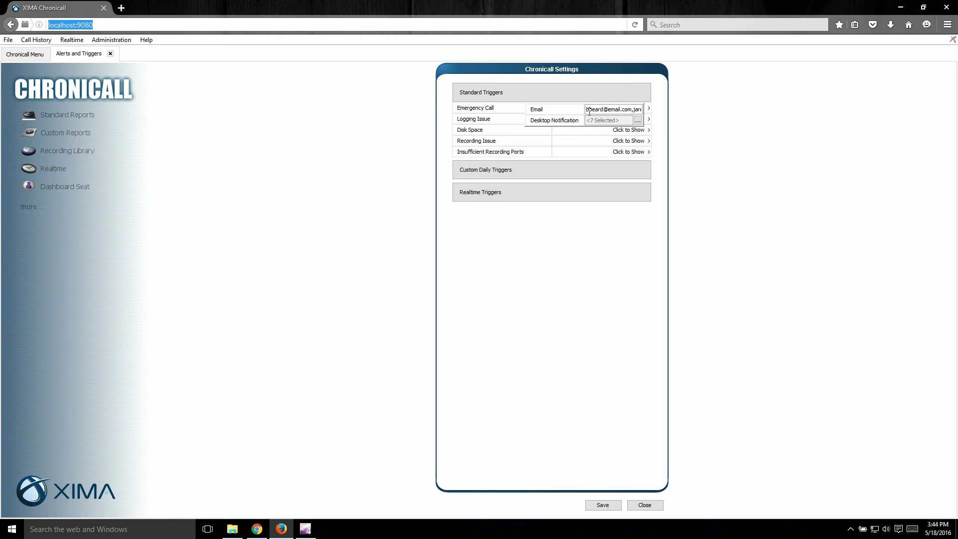
drag(586, 109, 682, 107)
click(638, 120)
click(406, 201)
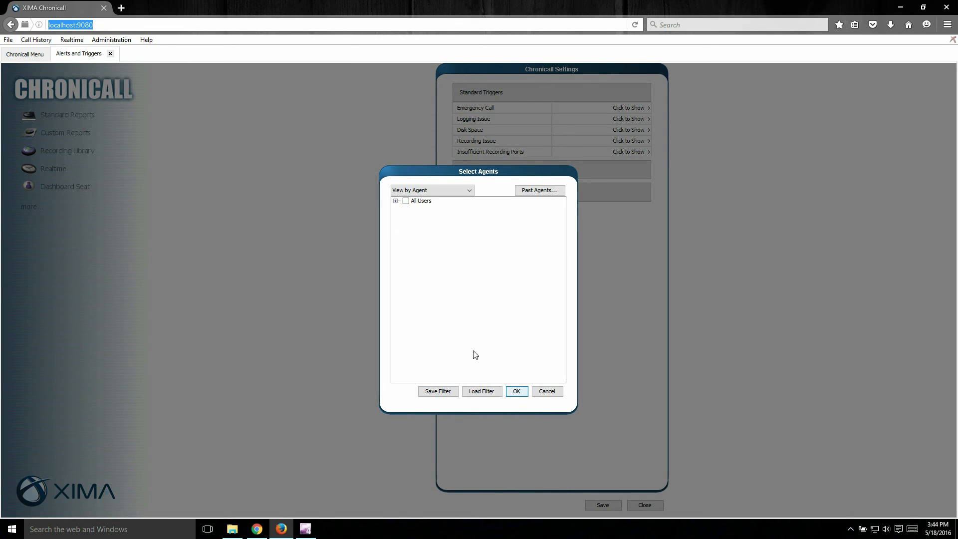
click(516, 391)
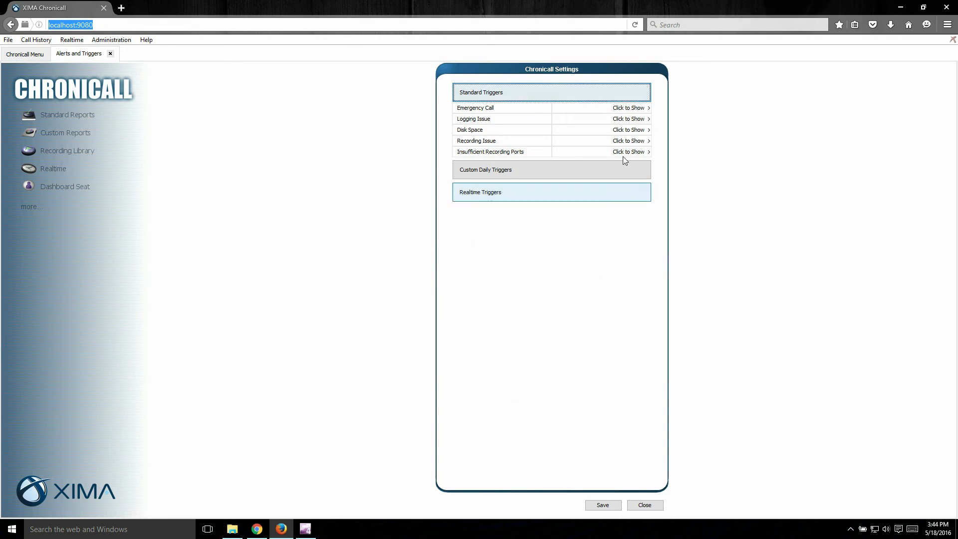
Enter two e-mail addresses and one phone text-message address, separated by commas, as the Emergency Call trigger's email recipients
click(644, 109)
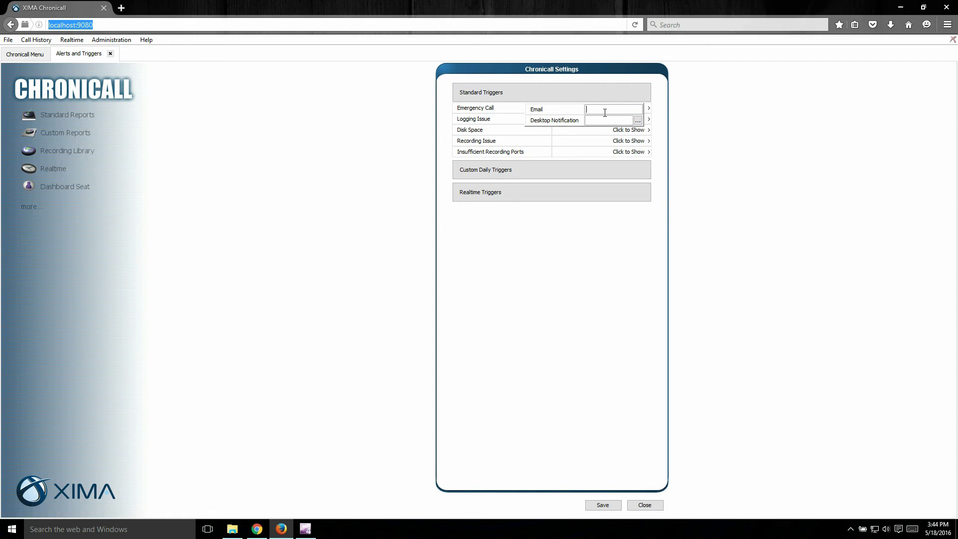
text(,)
Select several individual agents under All Users, including ATM, to receive the Emergency Call desktop notification
click(638, 120)
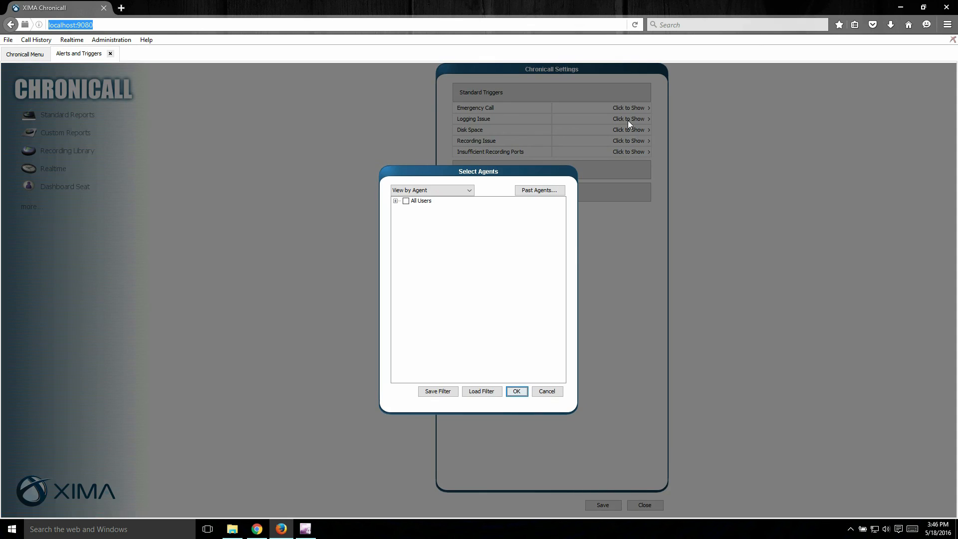
click(394, 200)
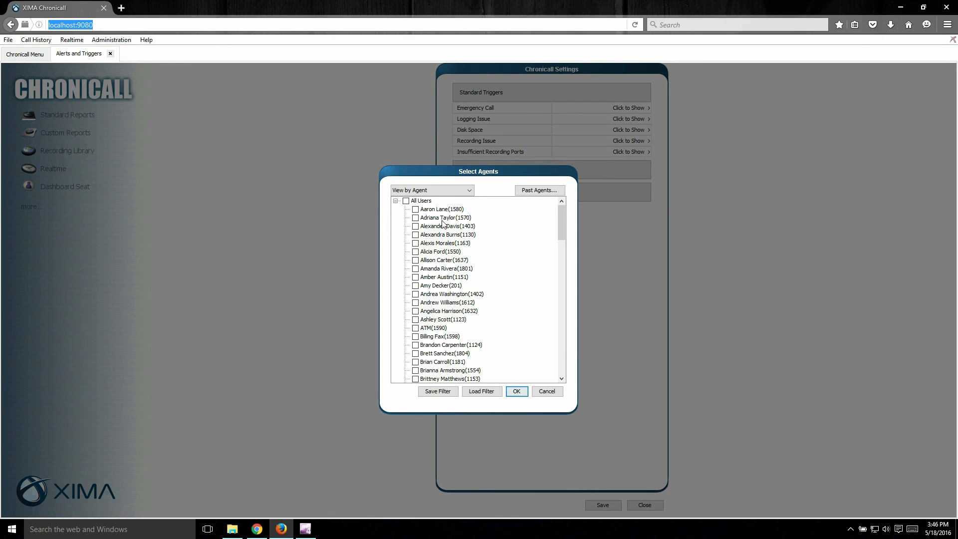
click(437, 268)
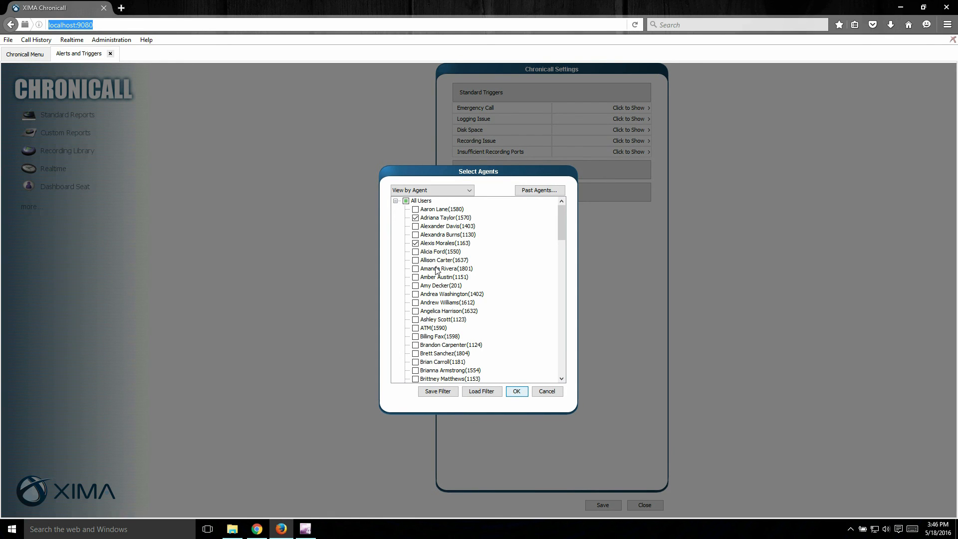
click(438, 296)
click(442, 331)
click(446, 372)
scroll(427, 363, down, 2)
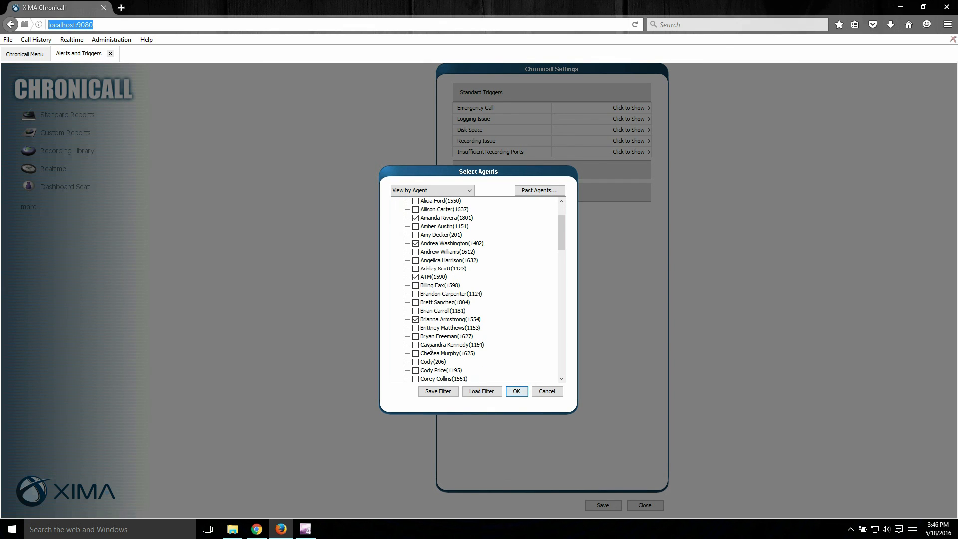
click(428, 346)
click(428, 355)
click(515, 392)
Recheck the agents selected for the Emergency Call trigger's desktop notification
click(648, 109)
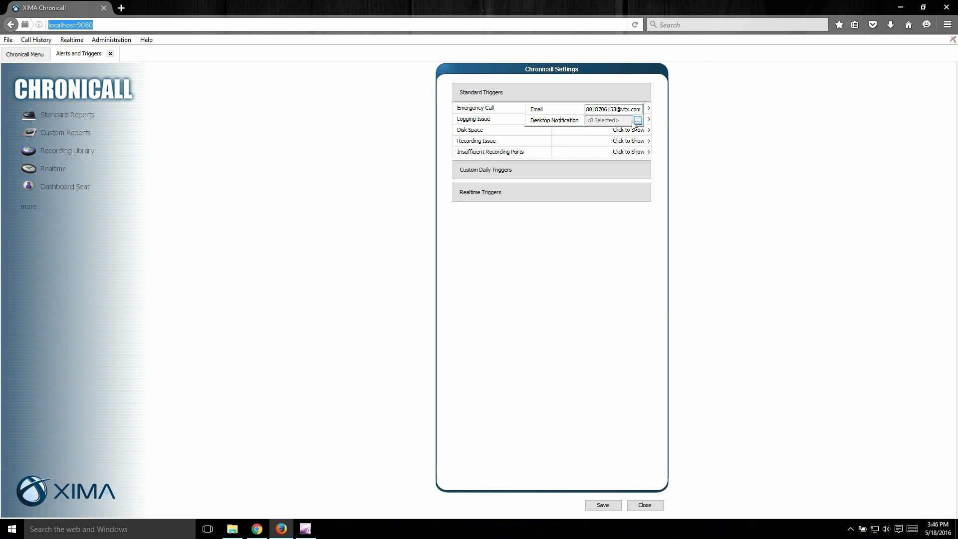
click(638, 120)
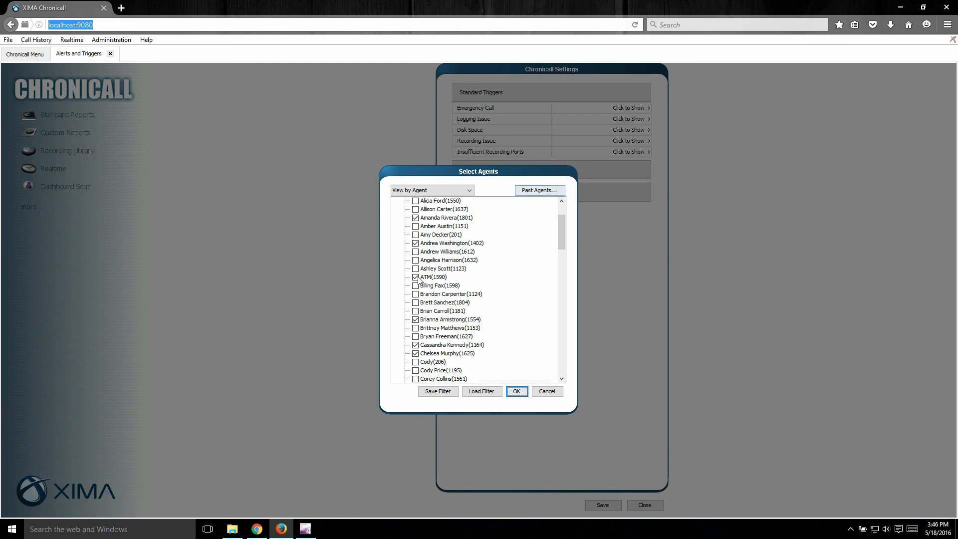
click(517, 391)
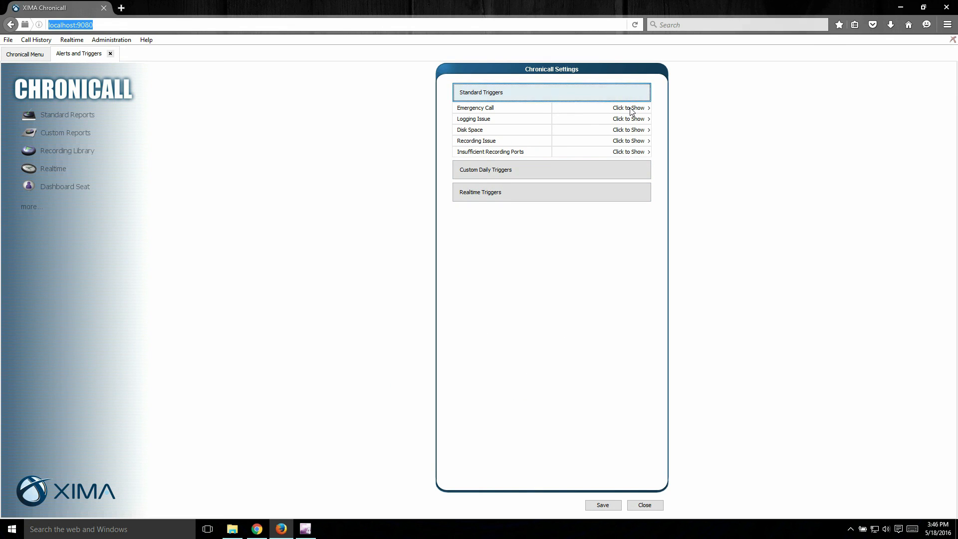
Save the trigger settings and close the Alerts and Triggers page
click(604, 506)
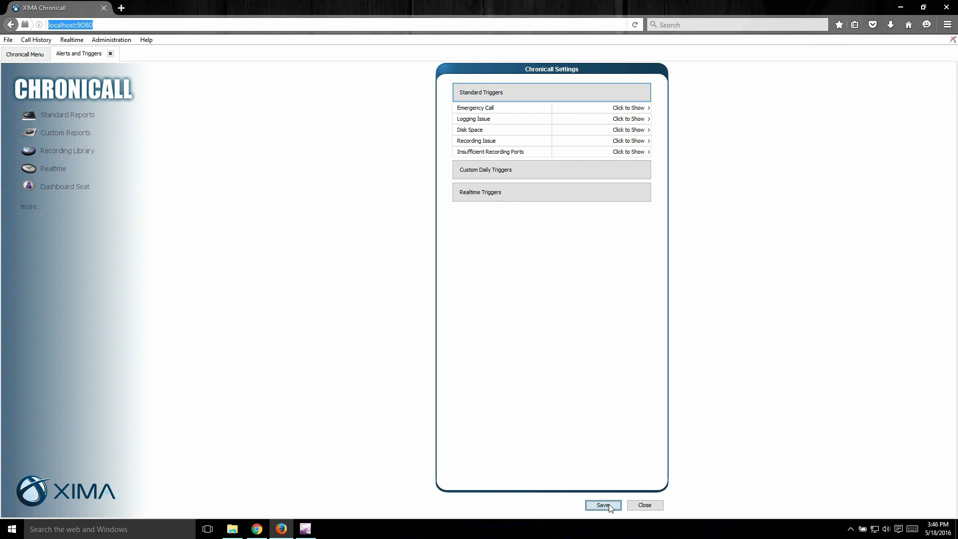
click(478, 308)
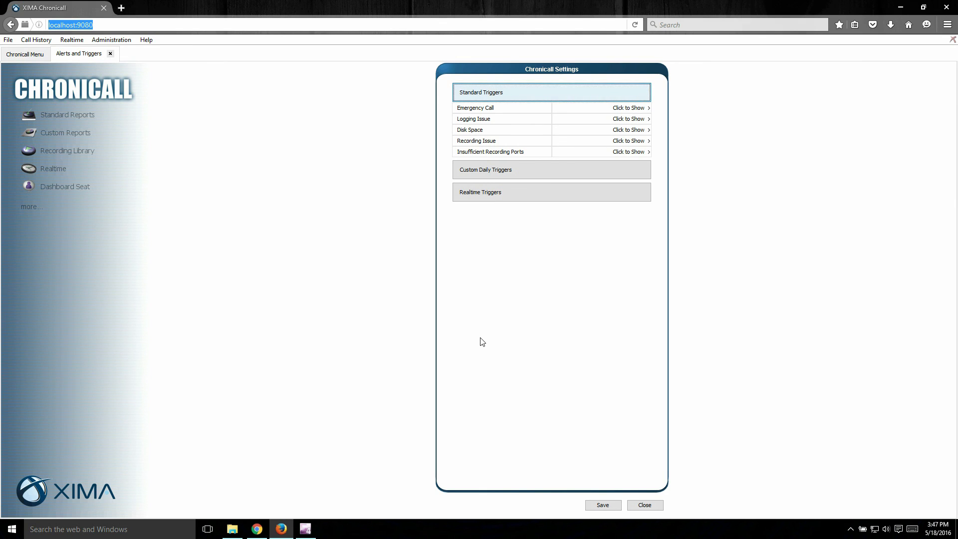
click(110, 55)
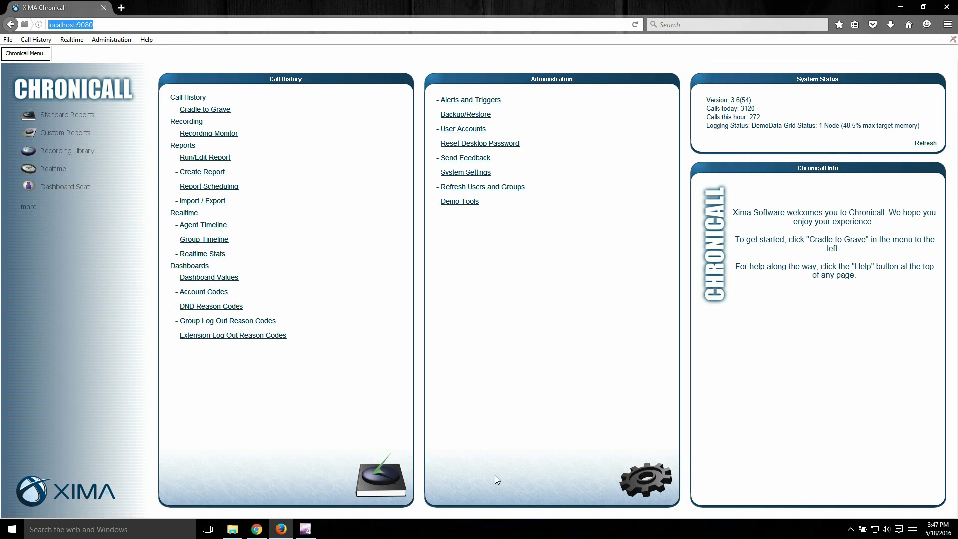